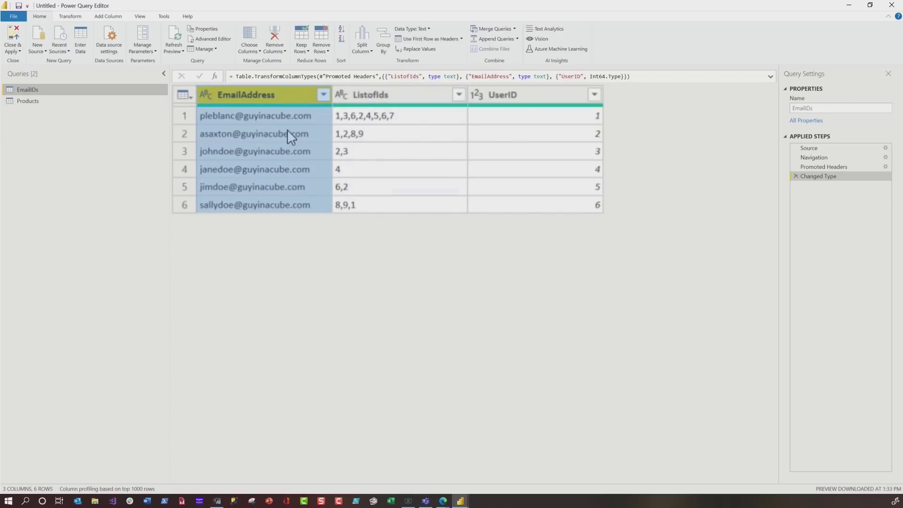
Move the UserID column ahead of ListofIds.
click(297, 223)
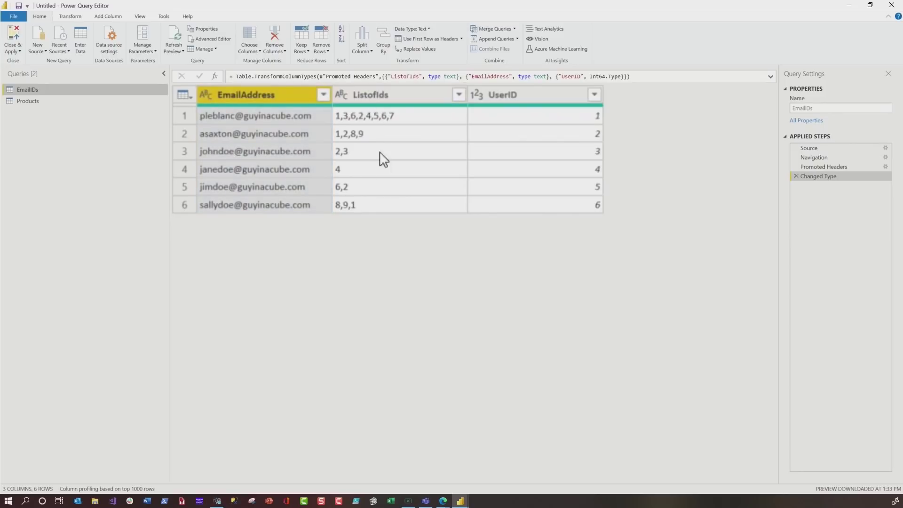
drag(516, 95, 487, 101)
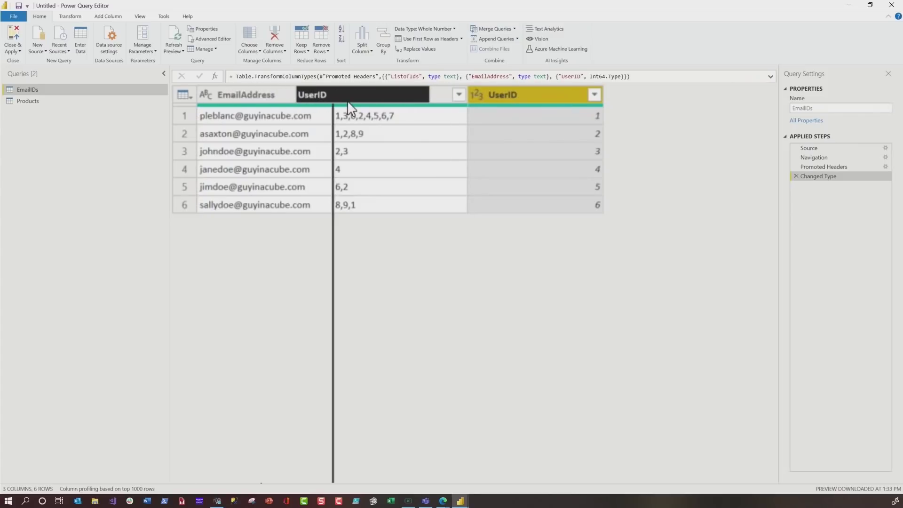
drag(344, 100, 348, 100)
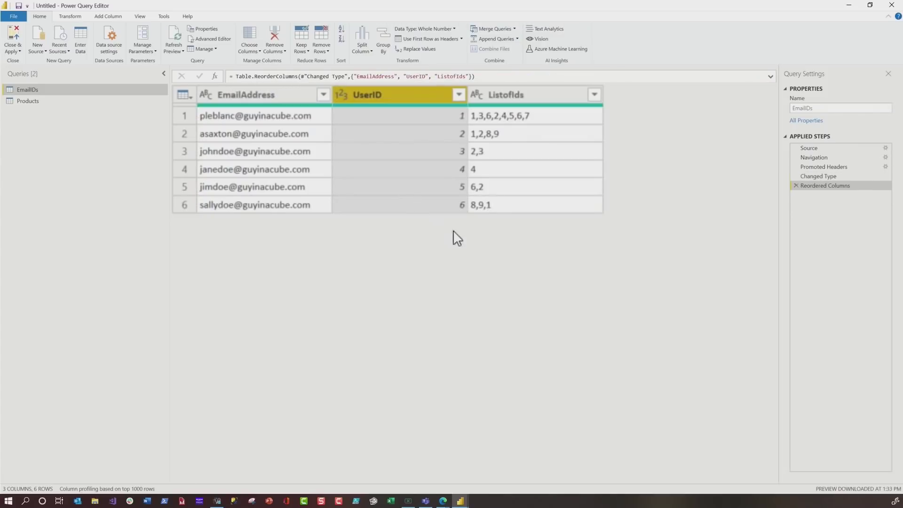
Split ListofIds by comma at each occurrence into separate columns.
click(540, 94)
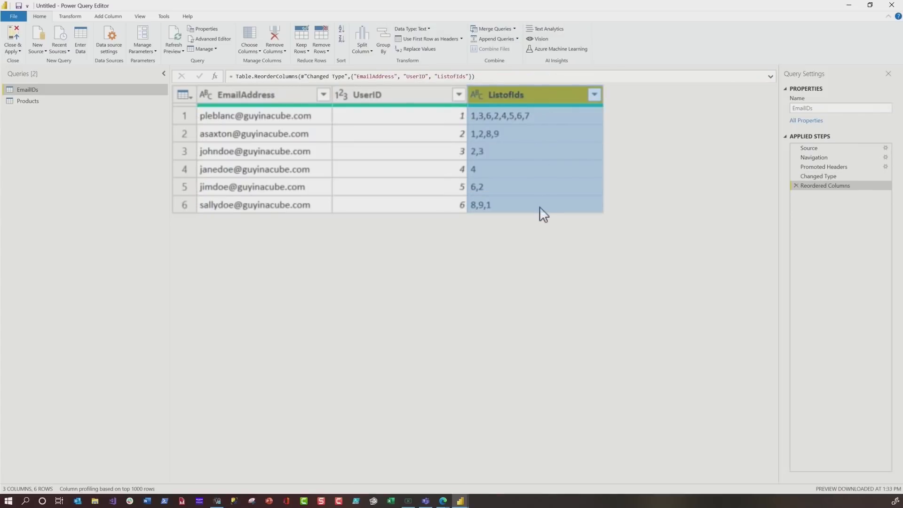
right_click(545, 95)
mouse_move(598, 233)
mouse_move(599, 308)
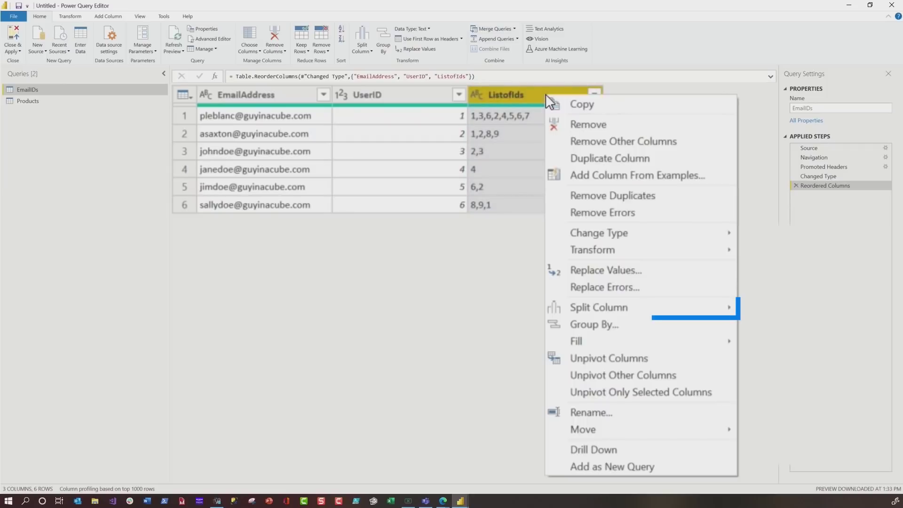
click(767, 307)
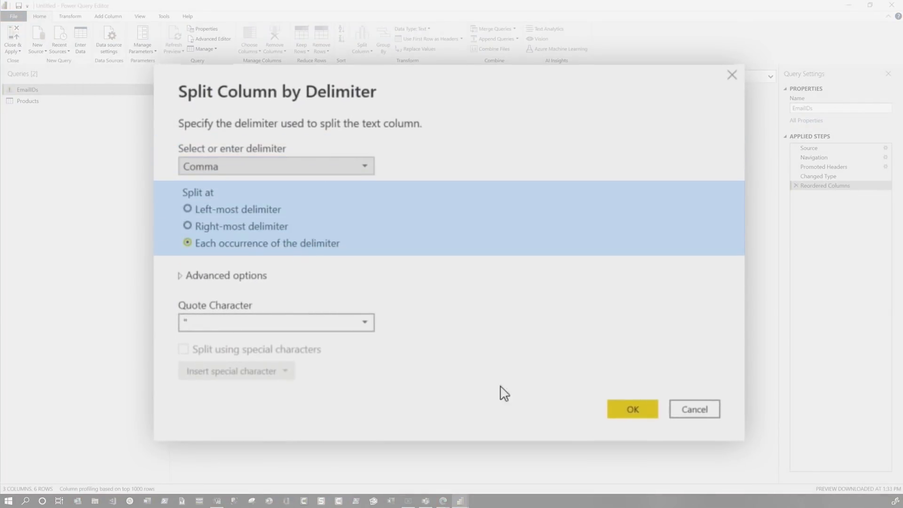
click(606, 385)
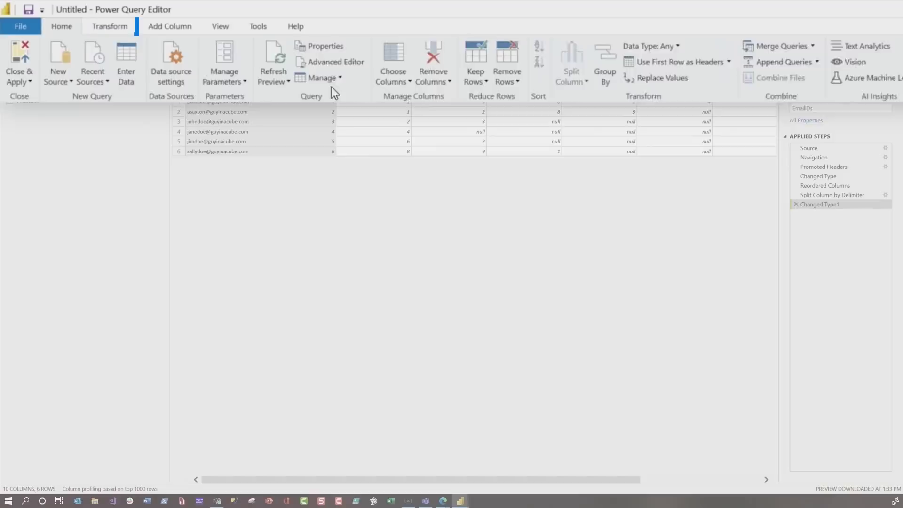
Unpivot the split columns, drop Attribute, rename Value to ProductKey, and load the queries.
click(74, 15)
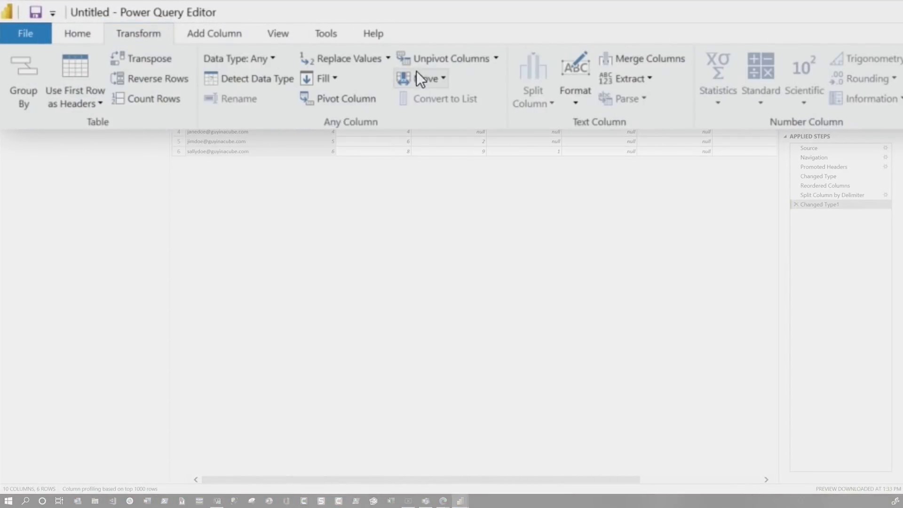
click(496, 59)
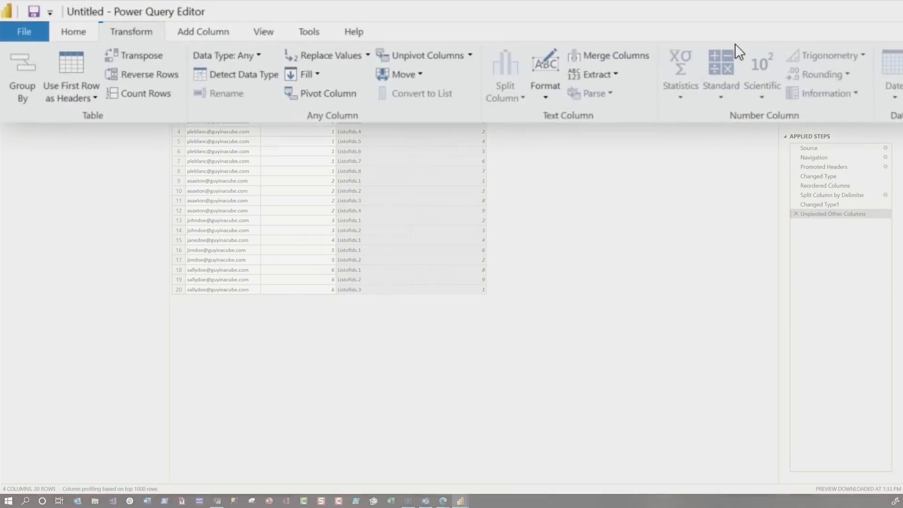
click(80, 36)
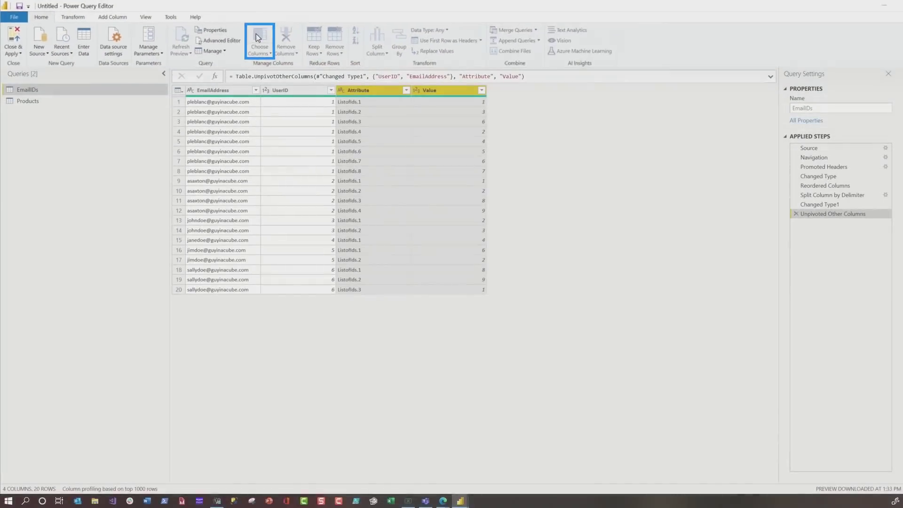
click(251, 39)
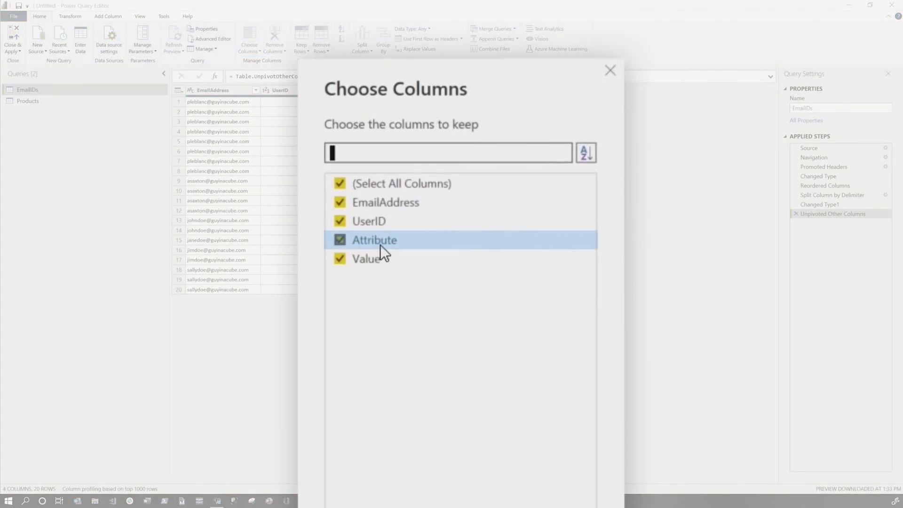
click(381, 244)
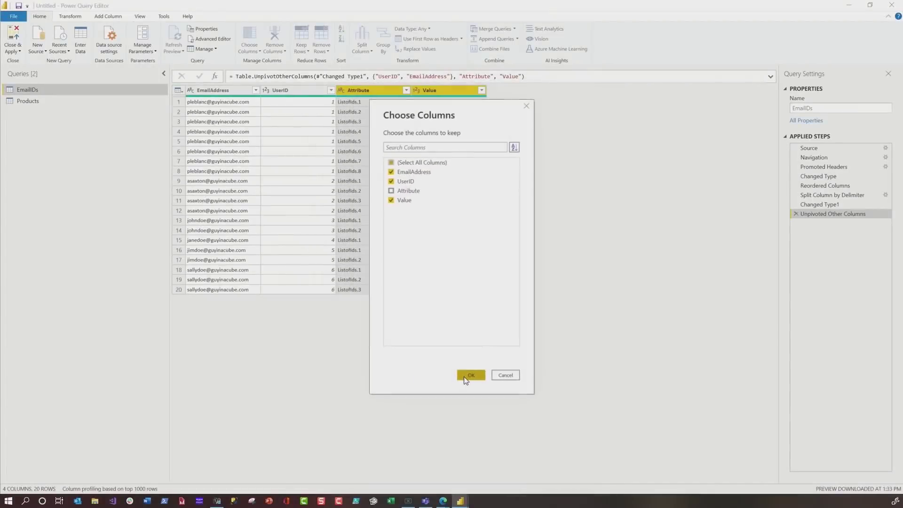
click(464, 377)
double_click(514, 95)
text(ProductKey)
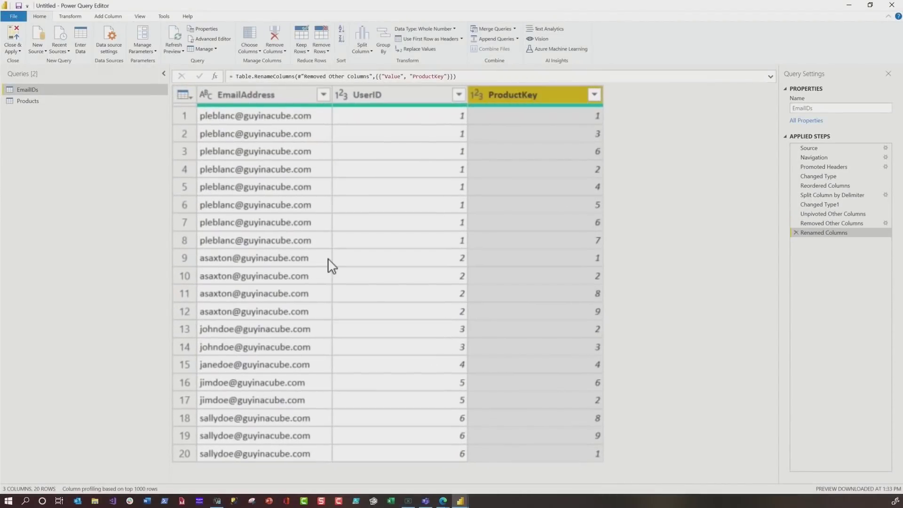
click(25, 55)
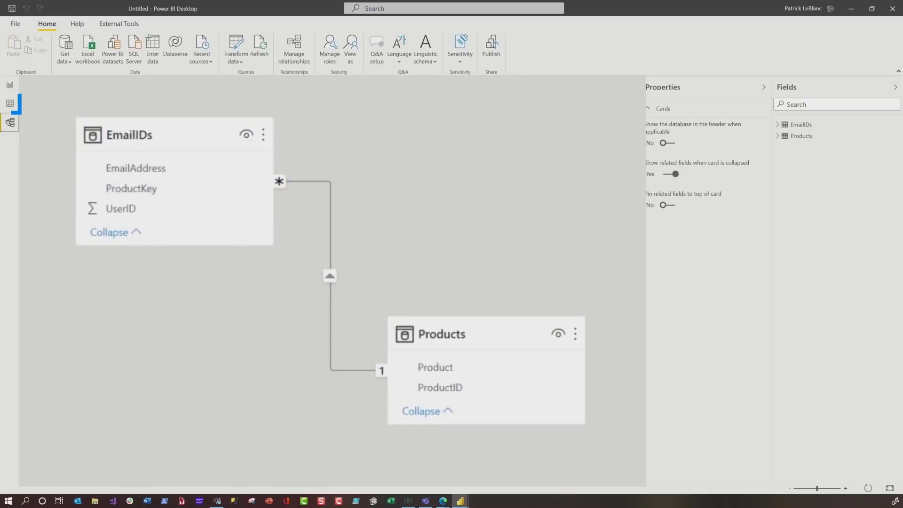
Inspect the 20 EmailIDs rows in Data view, then return to Report view.
click(10, 103)
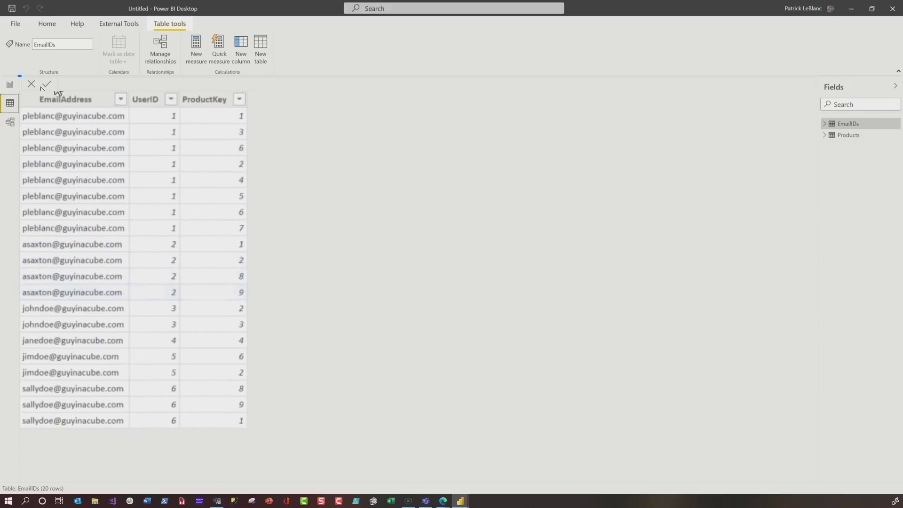
click(10, 84)
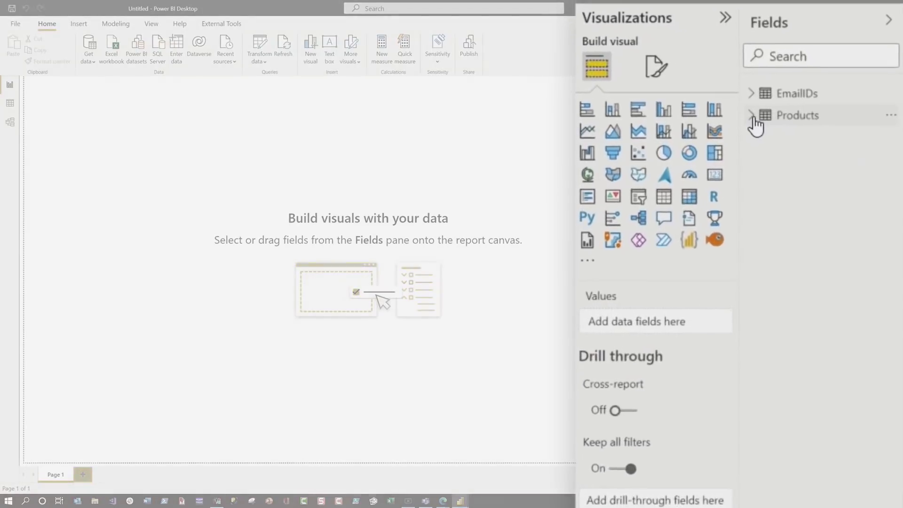
Add a Product slicer and an EmailIDs EmailAddress table to the report page.
drag(796, 158, 272, 132)
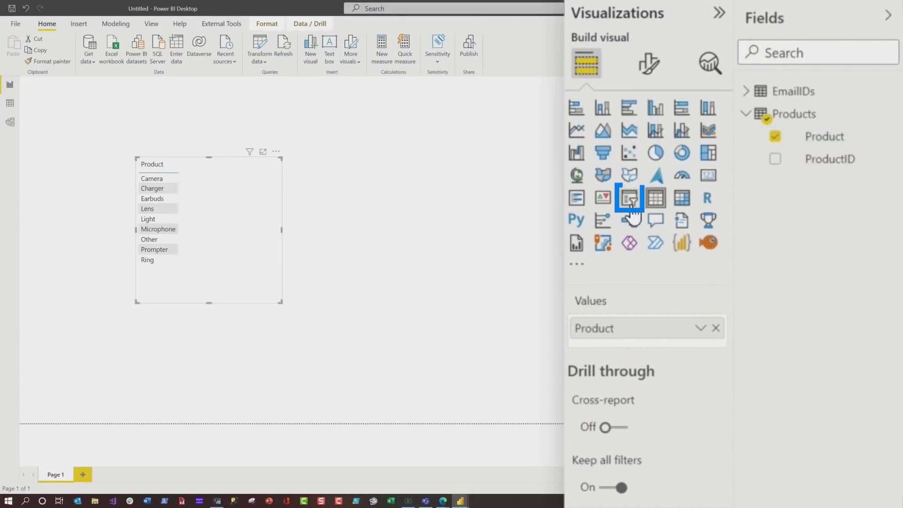
click(538, 190)
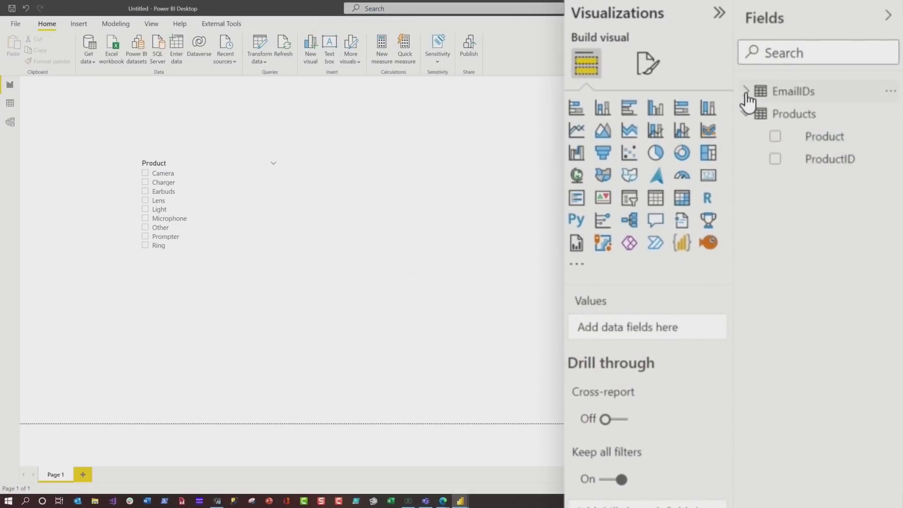
click(746, 92)
drag(399, 161, 398, 162)
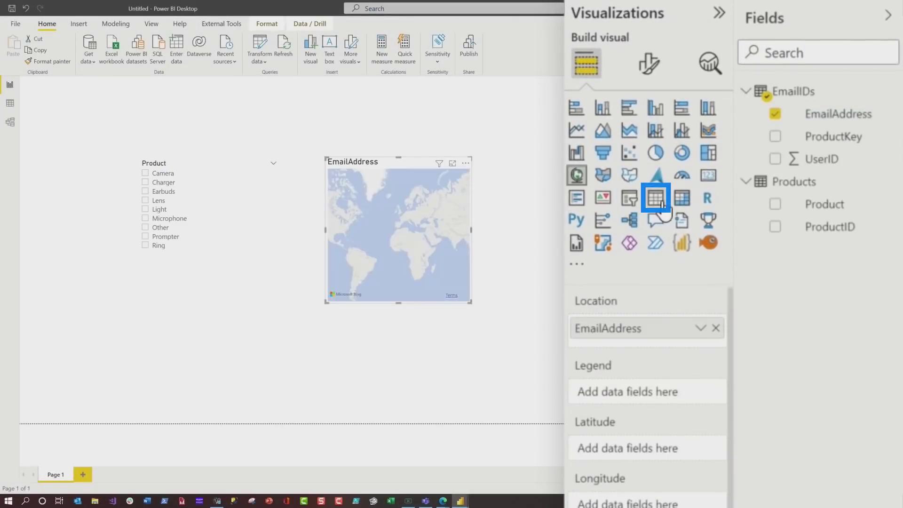
click(779, 176)
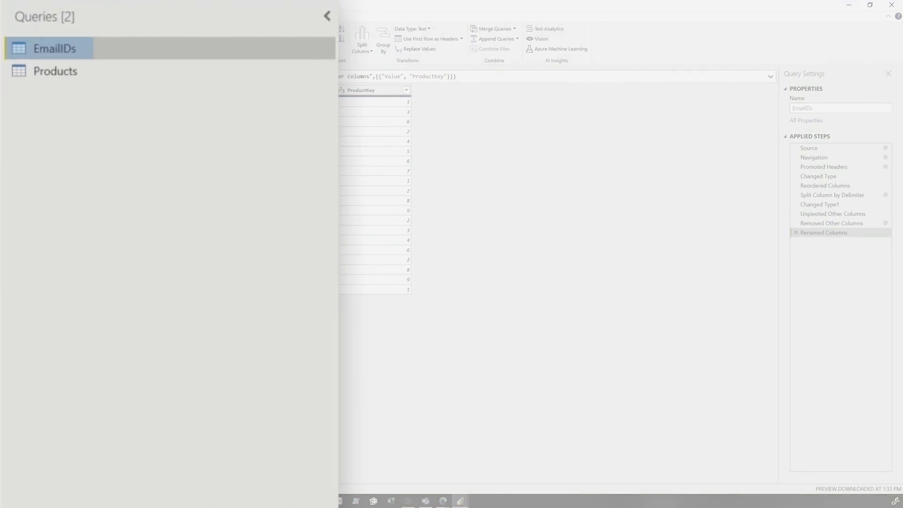
Rename EmailIDs to EmailProducts and duplicate it as a query named Users.
double_click(99, 49)
text(Pro)
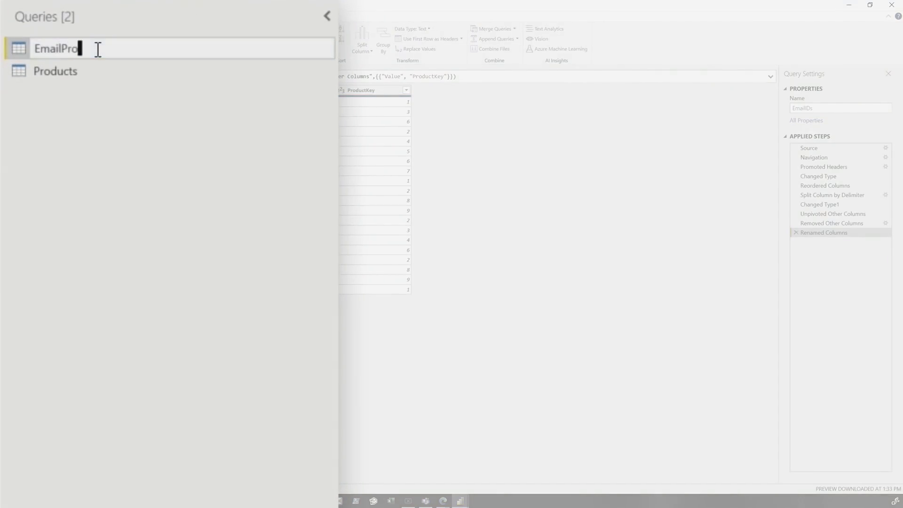
text(ducts)
key(Return)
right_click(124, 42)
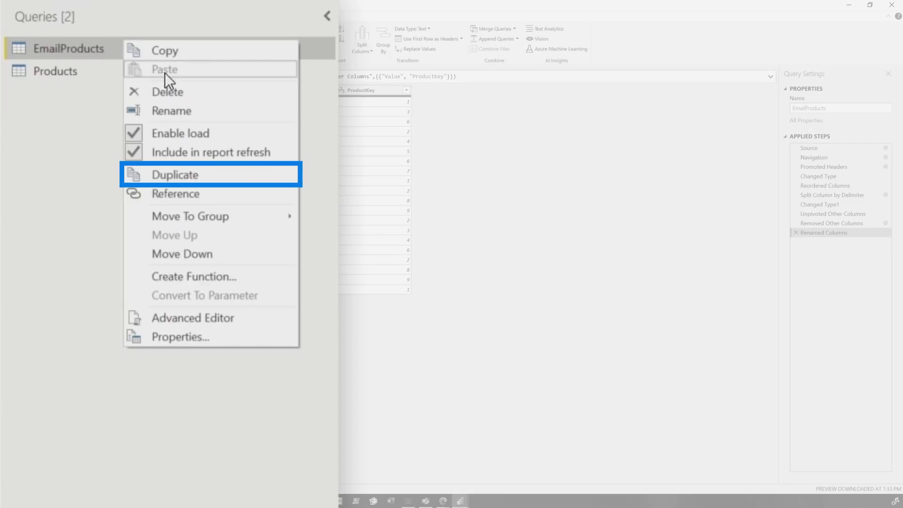
click(165, 73)
double_click(71, 90)
text(Users)
key(Return)
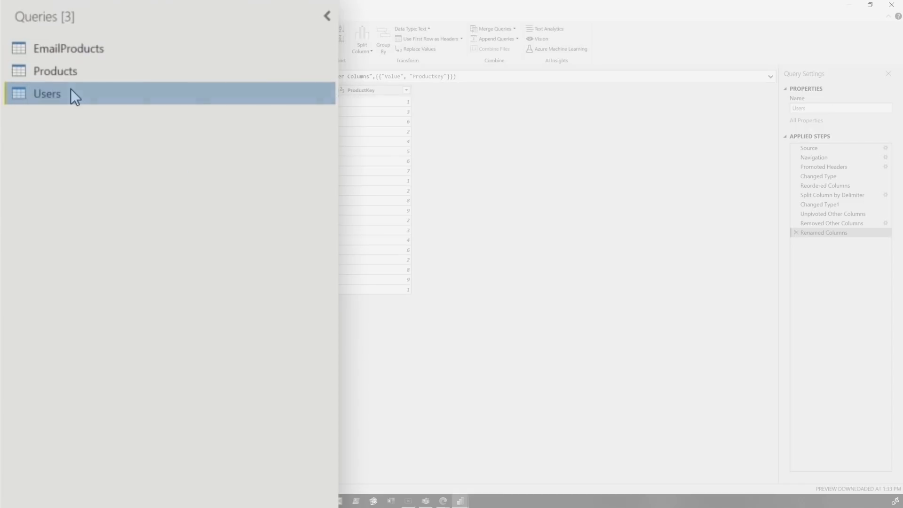
Remove the EmailAddress column from the EmailProducts query.
click(57, 90)
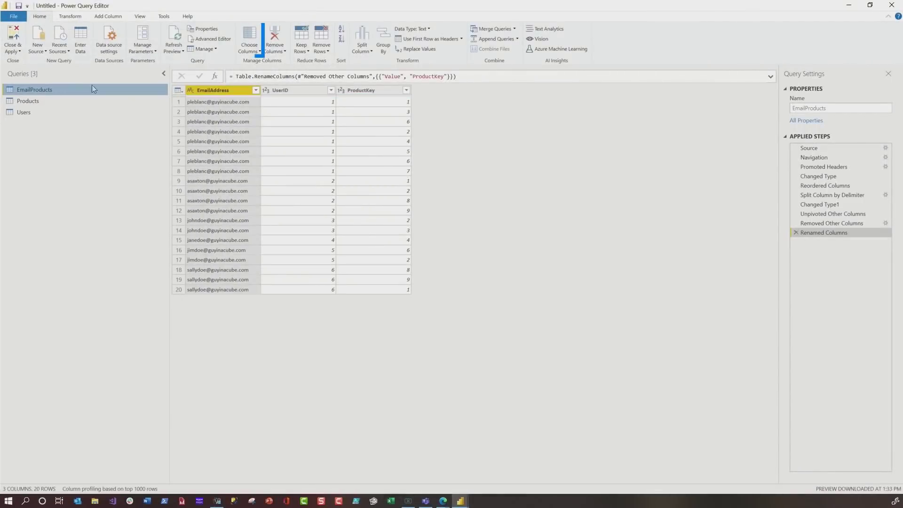
click(259, 38)
click(351, 204)
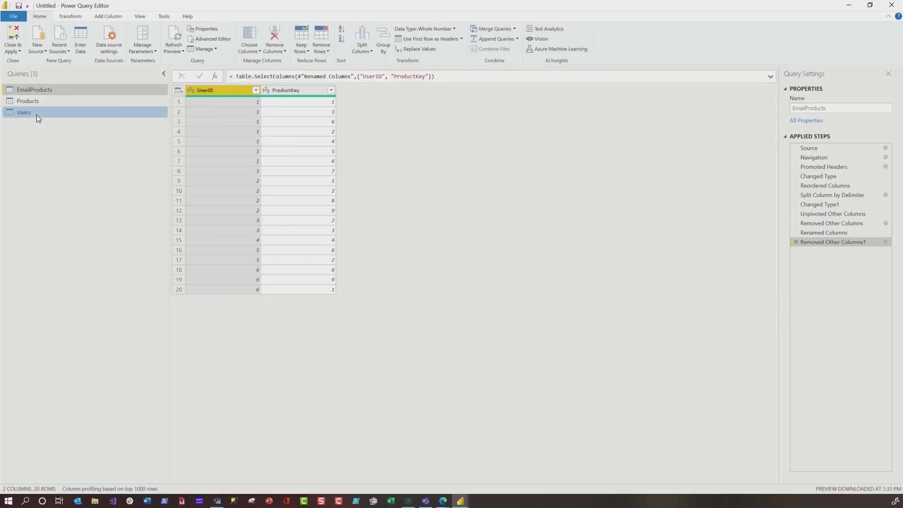
Keep only EmailAddress and UserID in Users, remove duplicates, and apply changes.
click(37, 113)
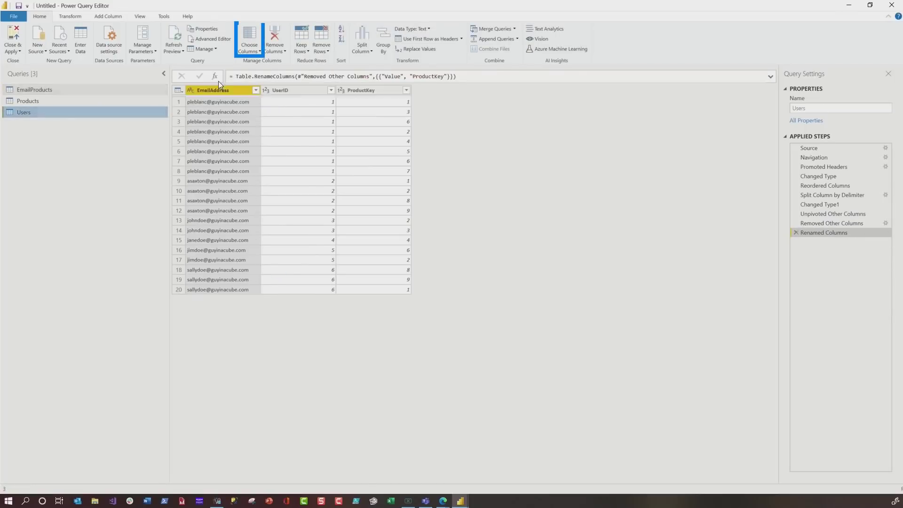
click(248, 37)
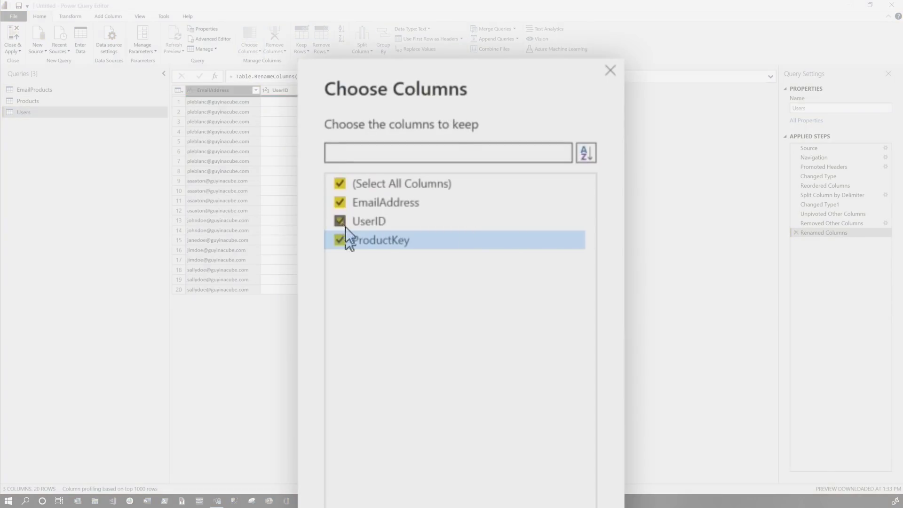
click(341, 240)
ctrl+click(357, 93)
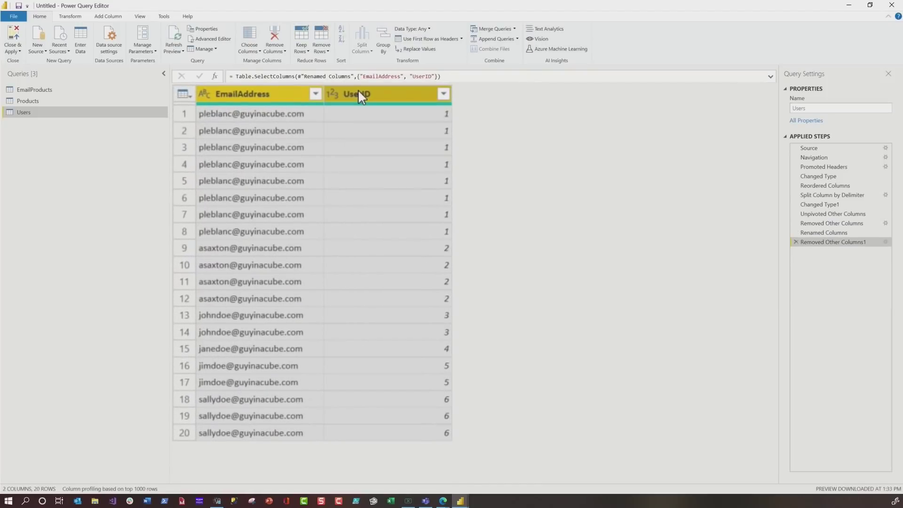
right_click(358, 90)
click(417, 169)
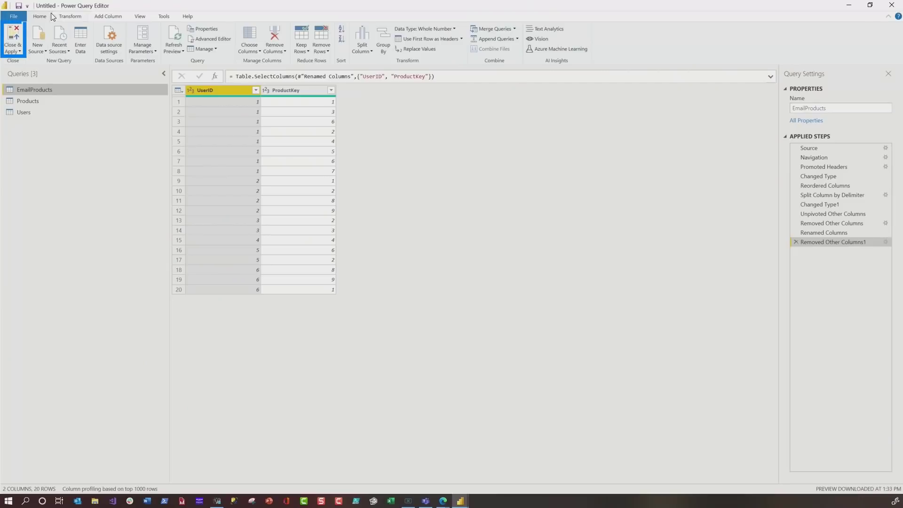
click(18, 37)
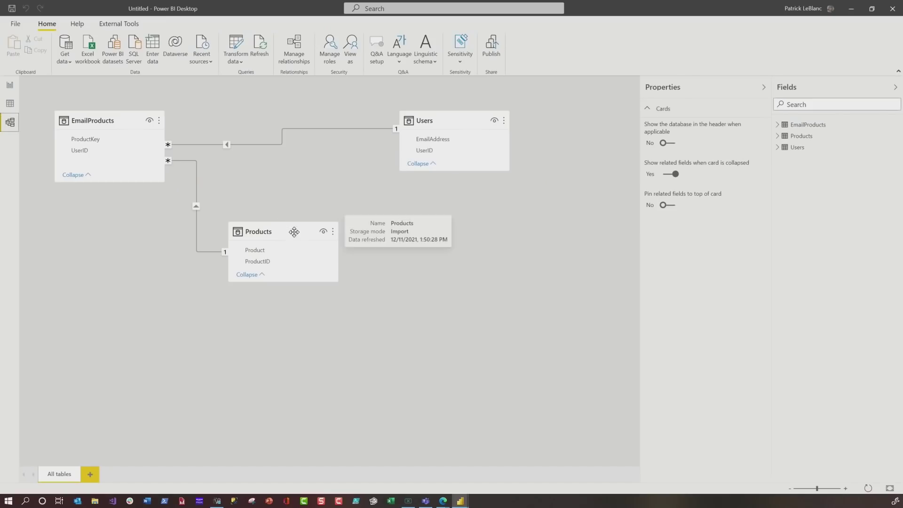
Move Products to the lower right, Users to the left, EmailProducts to the centre.
drag(294, 232, 431, 365)
drag(480, 120, 77, 232)
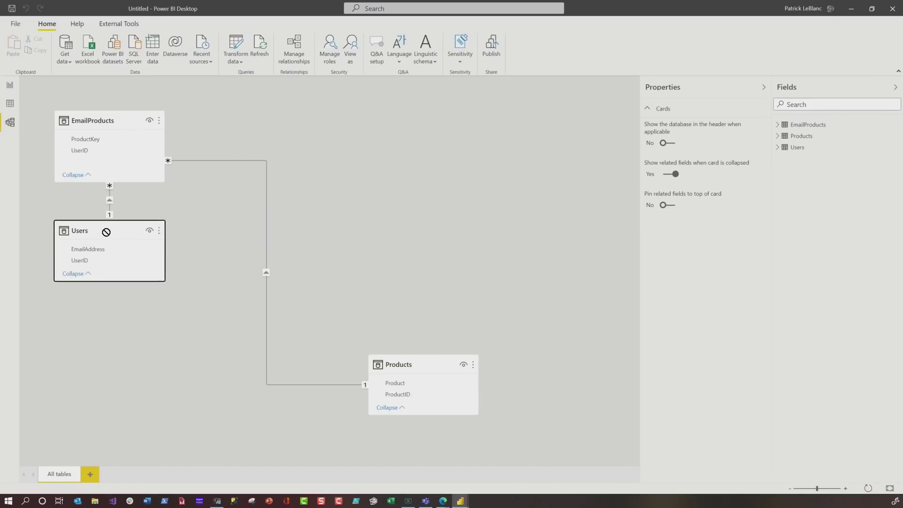
drag(120, 120, 261, 151)
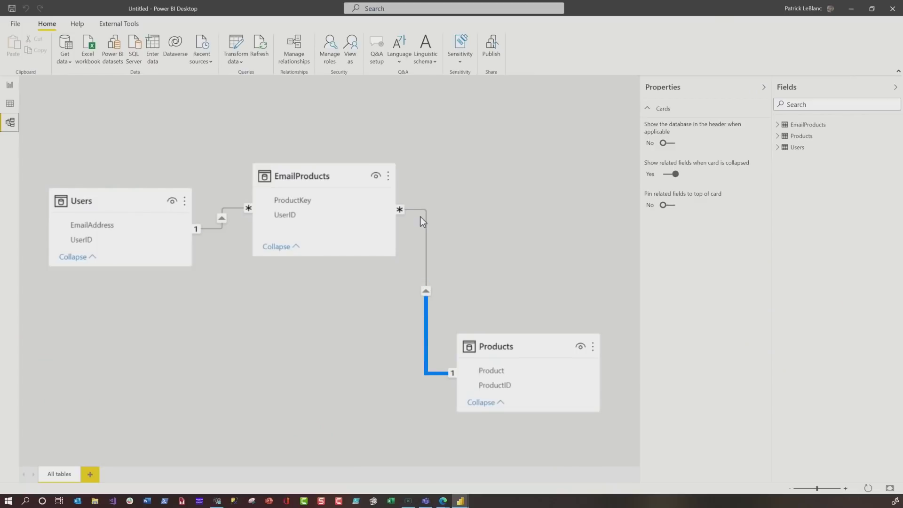
Set EmailProducts–Products cross filtering to Both, with the security filter applied both ways.
double_click(426, 226)
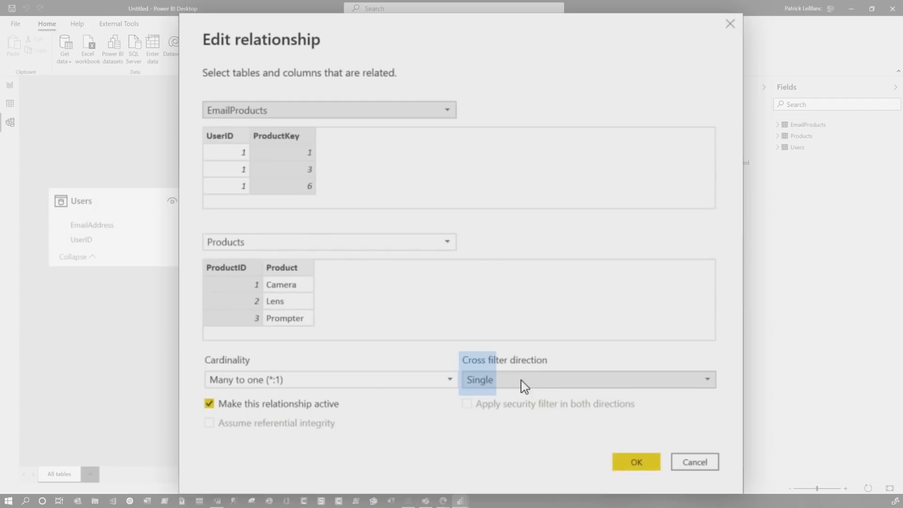
click(522, 385)
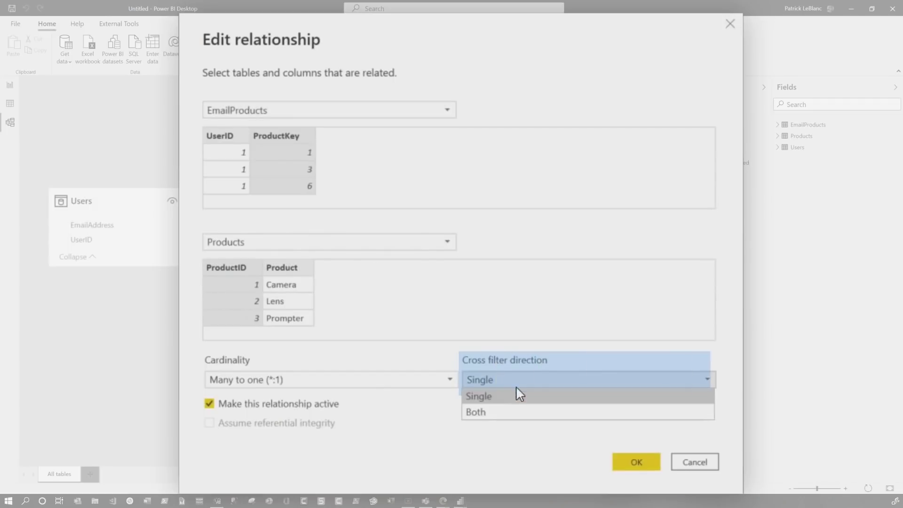
click(494, 413)
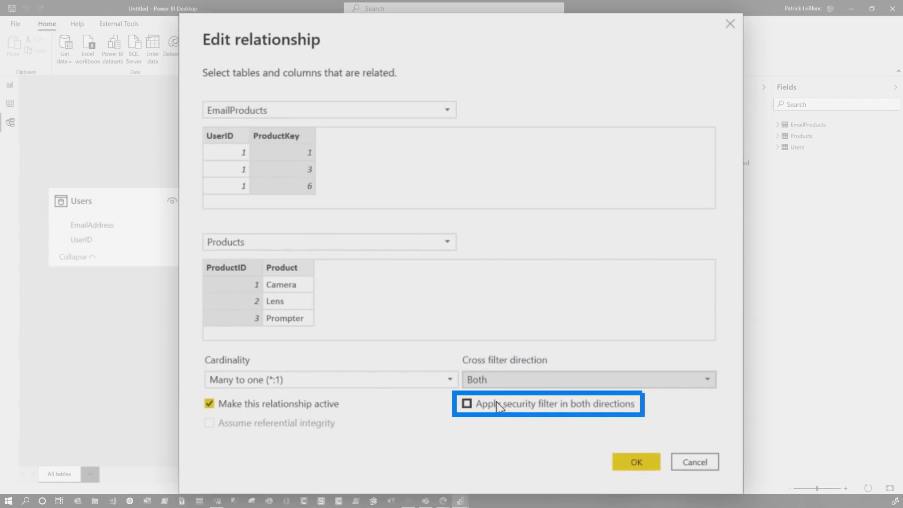
click(567, 406)
click(635, 462)
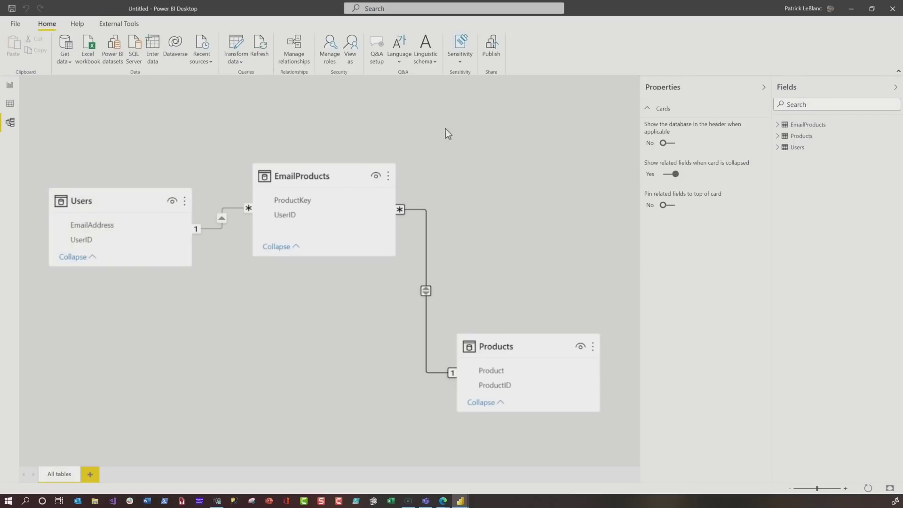
Reposition the EmailAddress slicer, then test it by selecting and clearing one email.
click(10, 86)
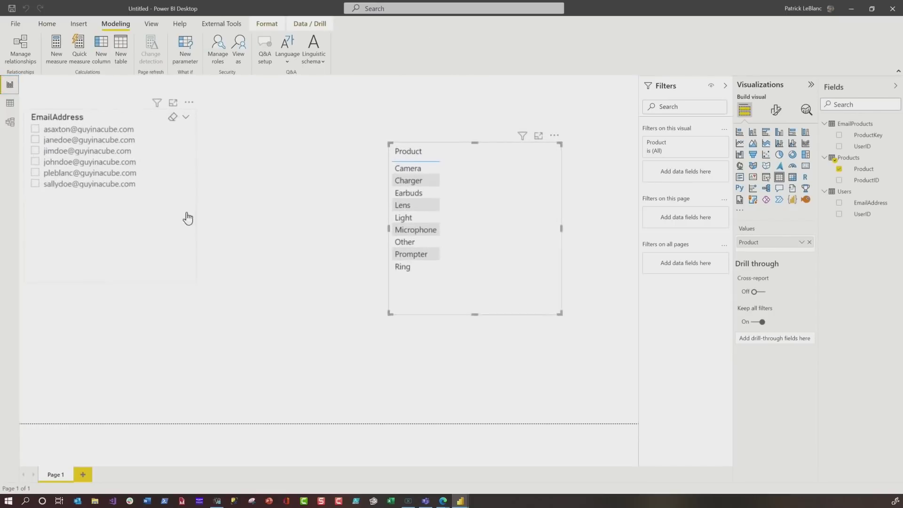
drag(174, 224, 285, 257)
click(168, 162)
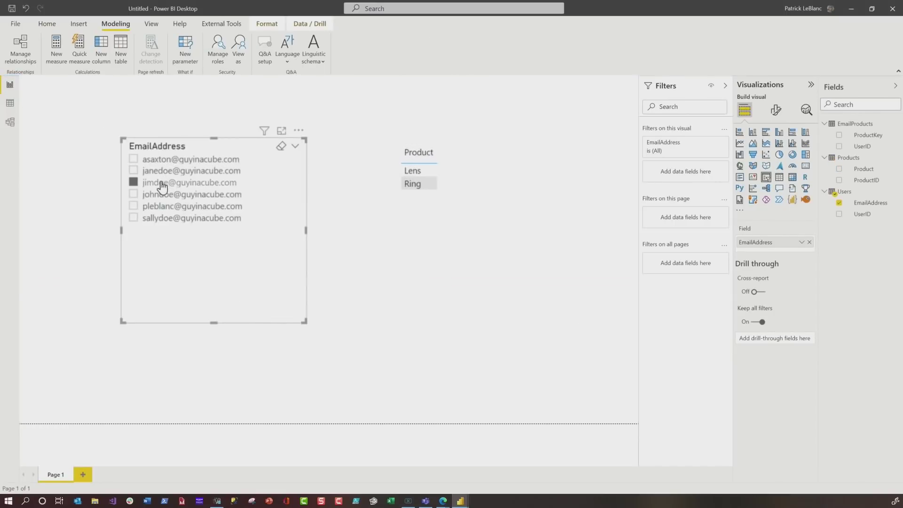
click(161, 186)
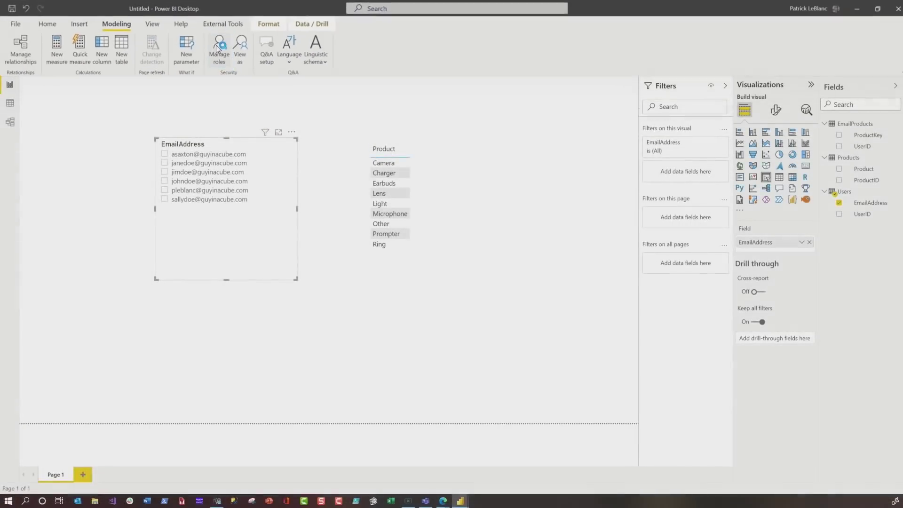
click(420, 89)
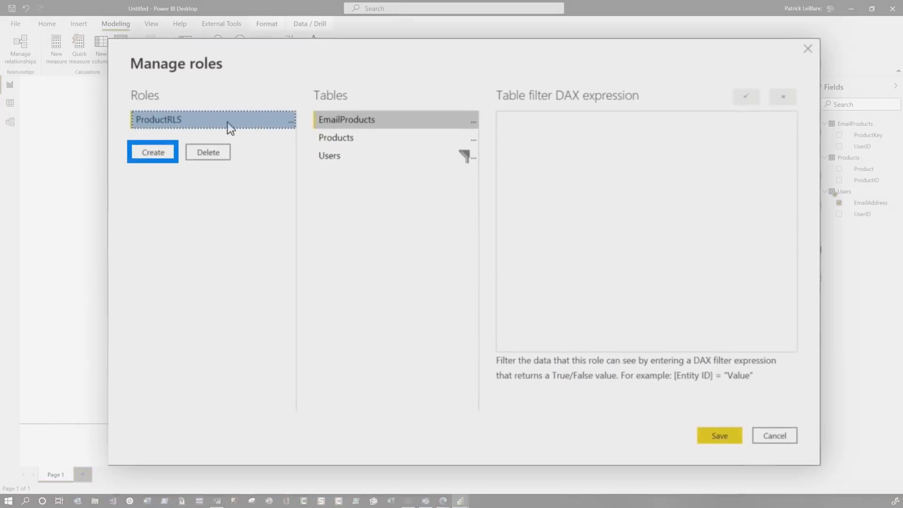
click(320, 160)
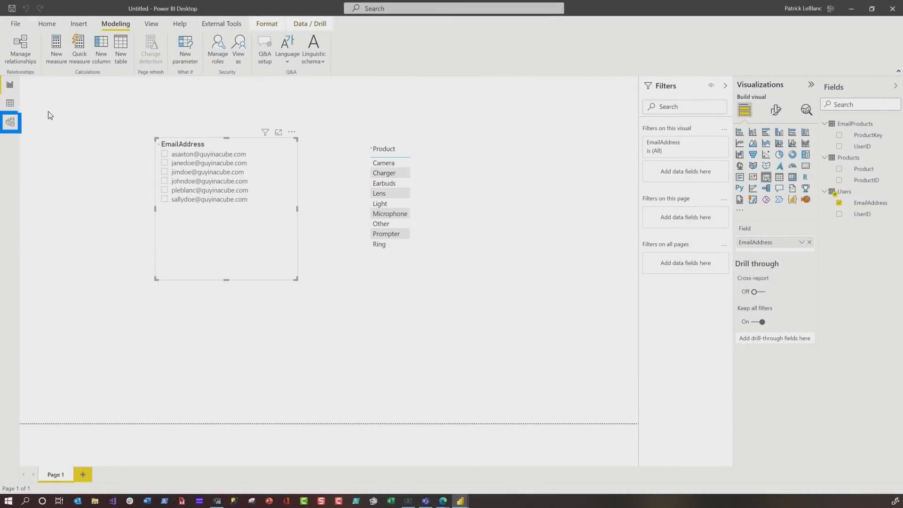
click(10, 122)
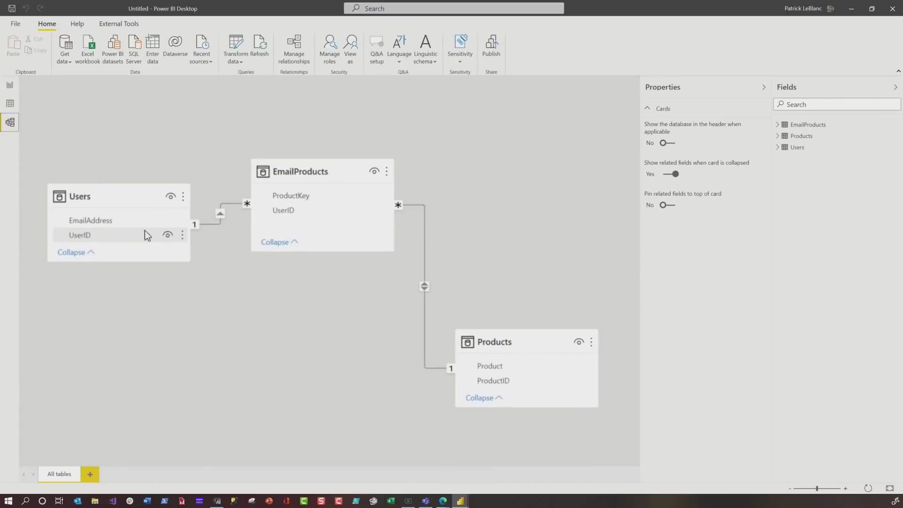
click(234, 203)
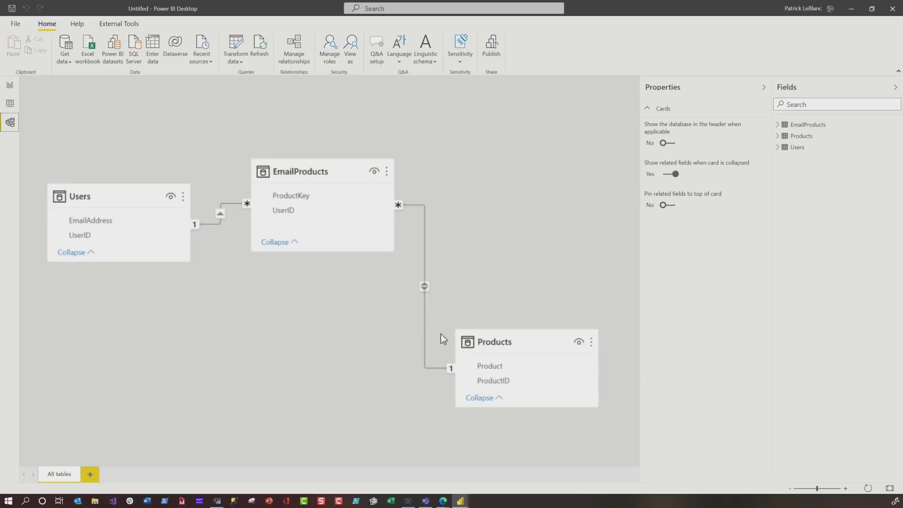
click(19, 80)
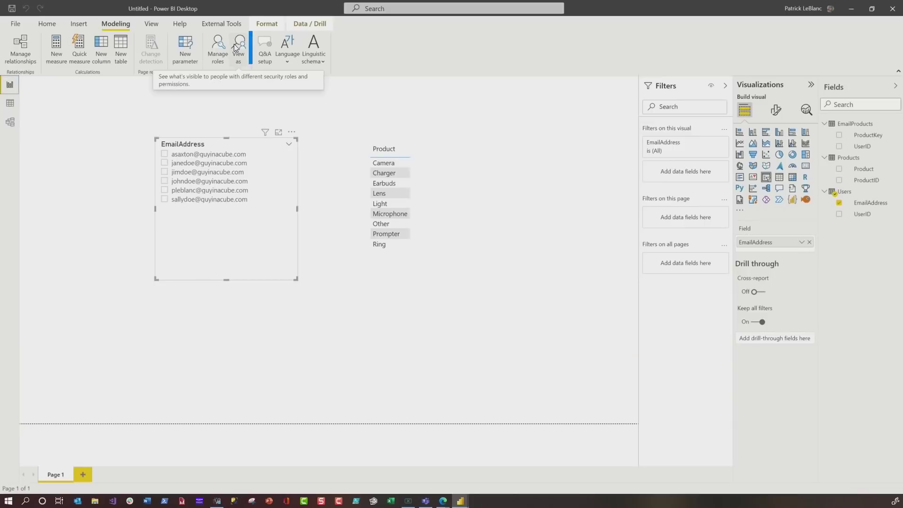
View the report as the ProductRLS role for another user's email.
click(238, 49)
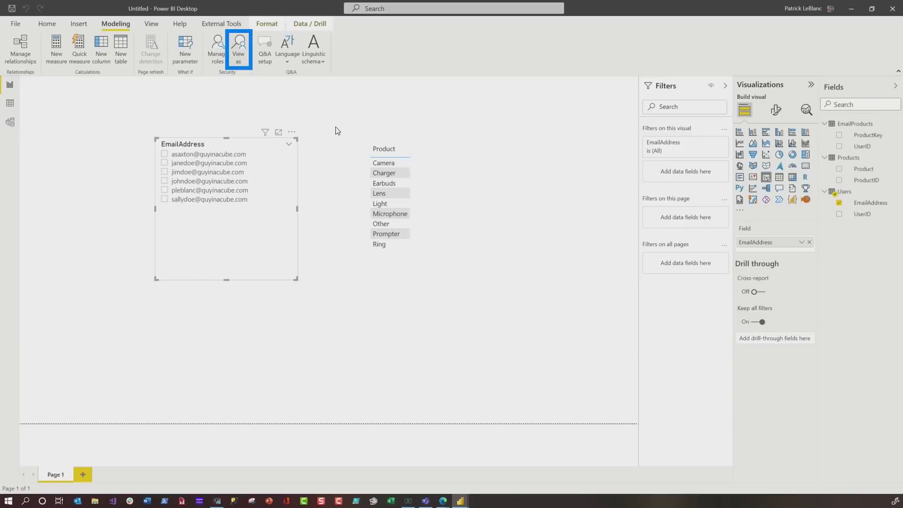
click(387, 208)
click(428, 181)
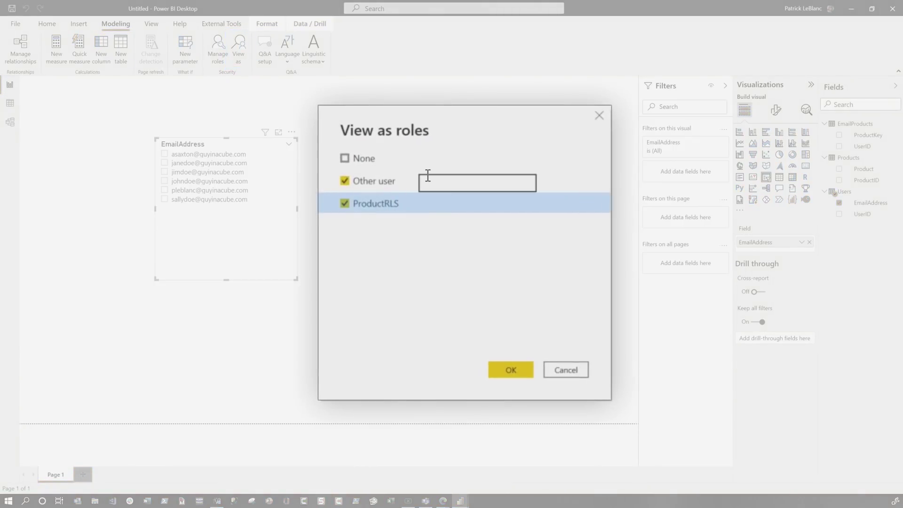
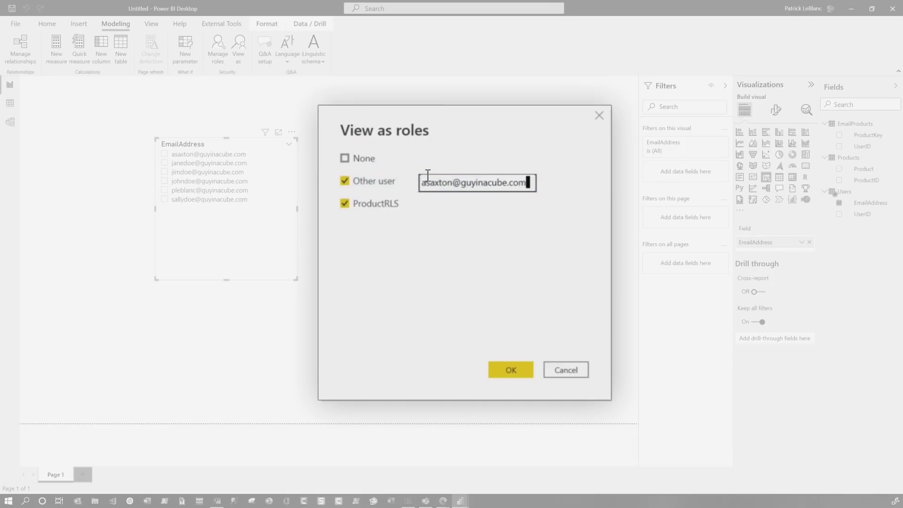
click(510, 366)
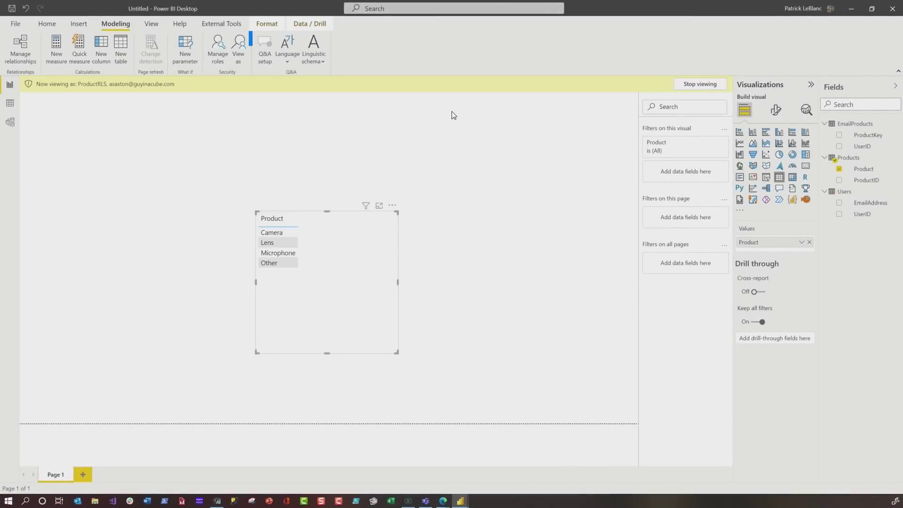
click(245, 43)
drag(456, 182, 325, 195)
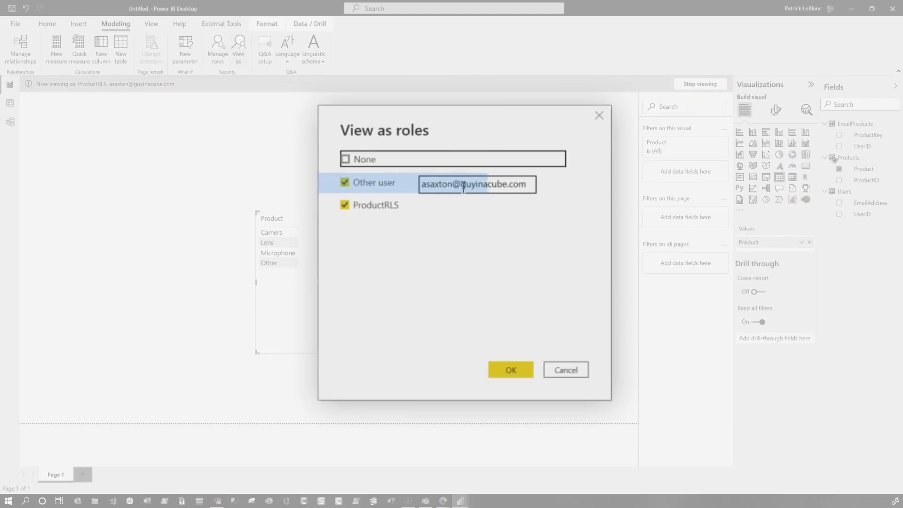
click(511, 370)
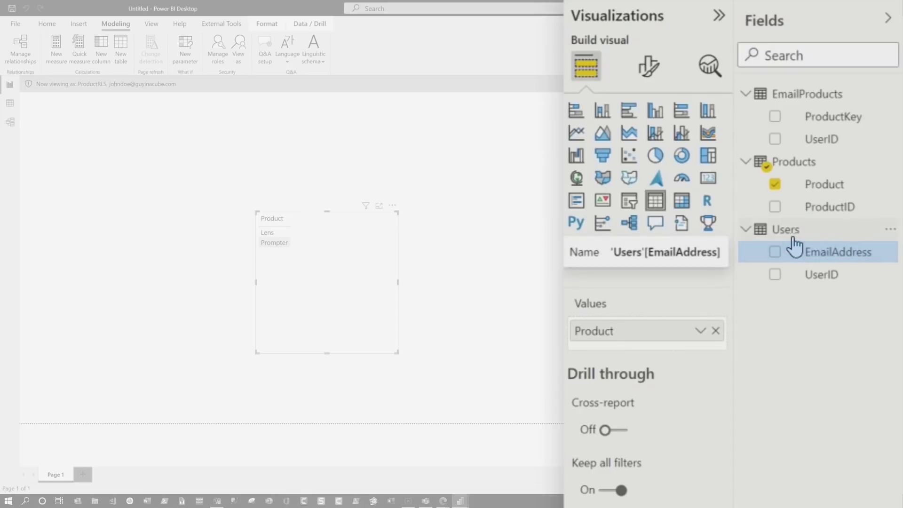
click(847, 259)
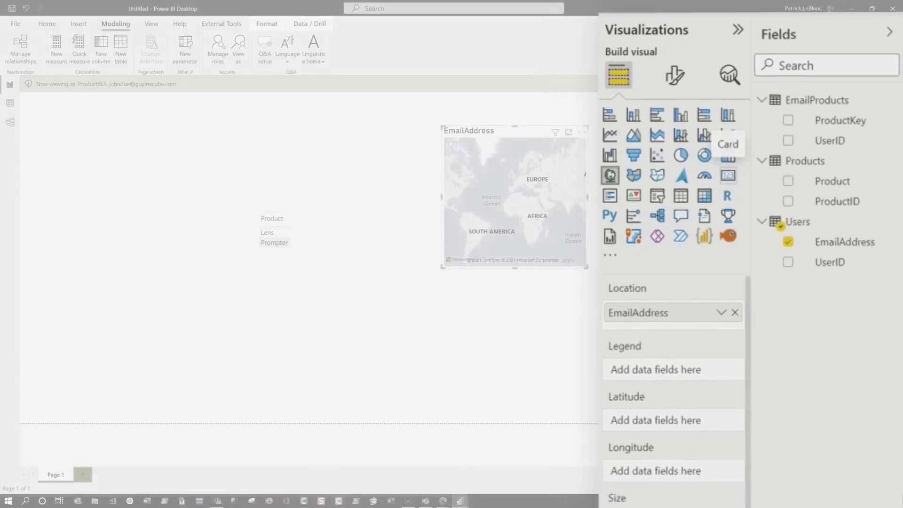
click(706, 181)
drag(586, 267, 636, 208)
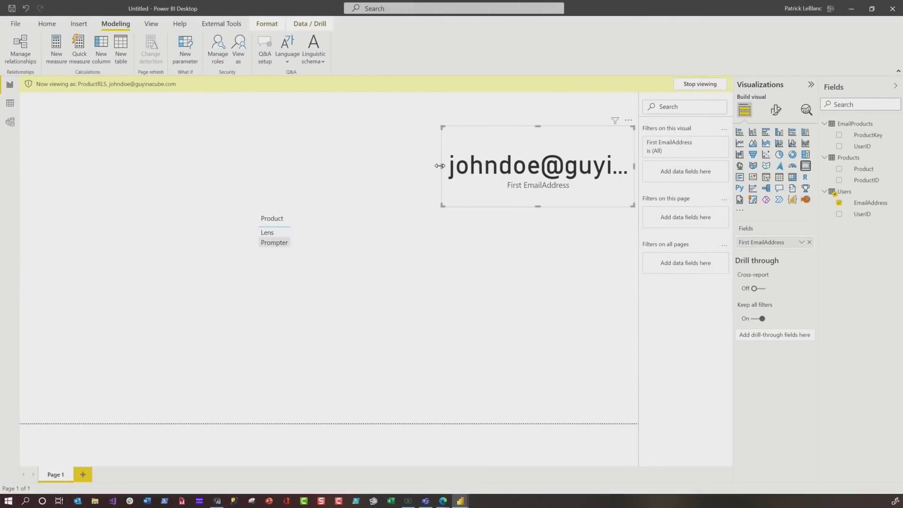
drag(429, 166, 288, 148)
drag(414, 147, 418, 121)
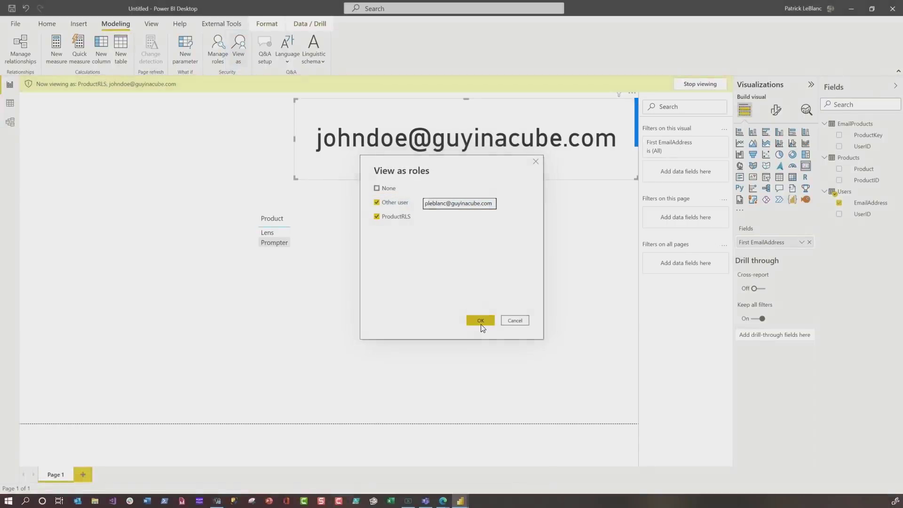
click(480, 321)
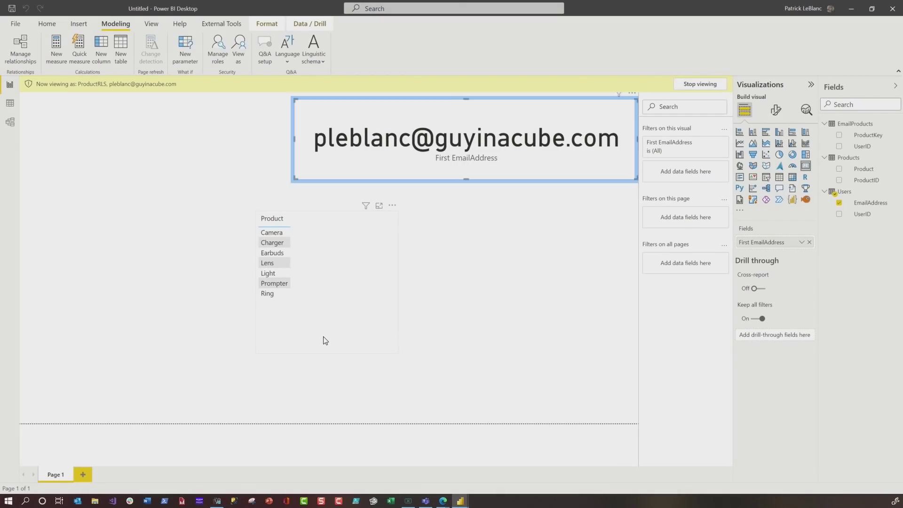